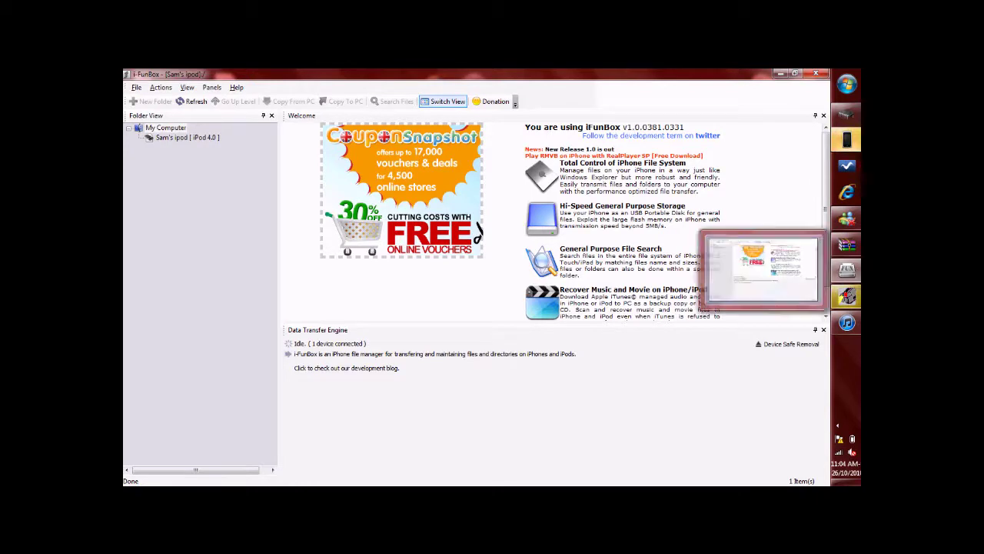
Bring the connected iPod's AutoPlay prompt to the front from the taskbar.
click(848, 142)
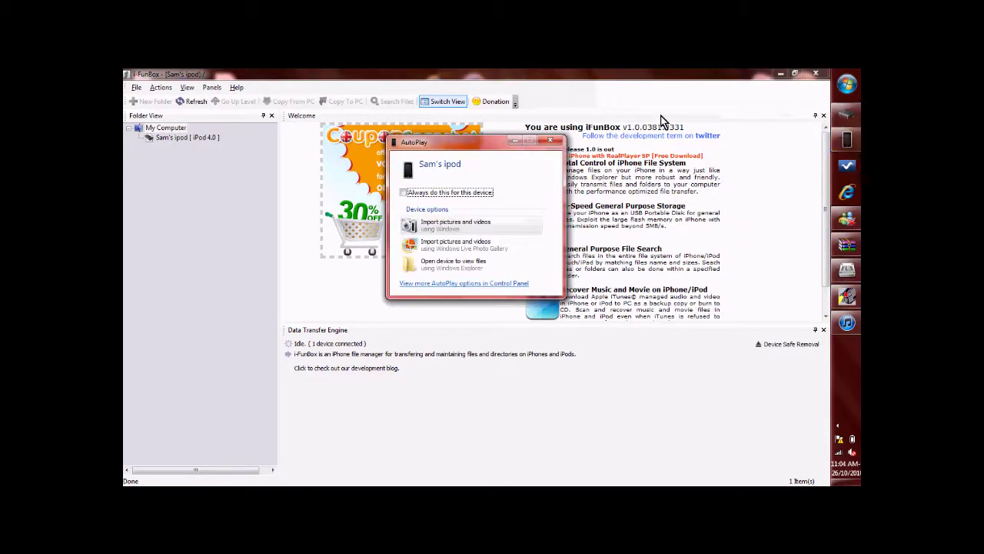
Dismiss AutoPlay, cancel iTunes' erase-and-resync prompt, and quit iTunes despite the sync.
click(551, 141)
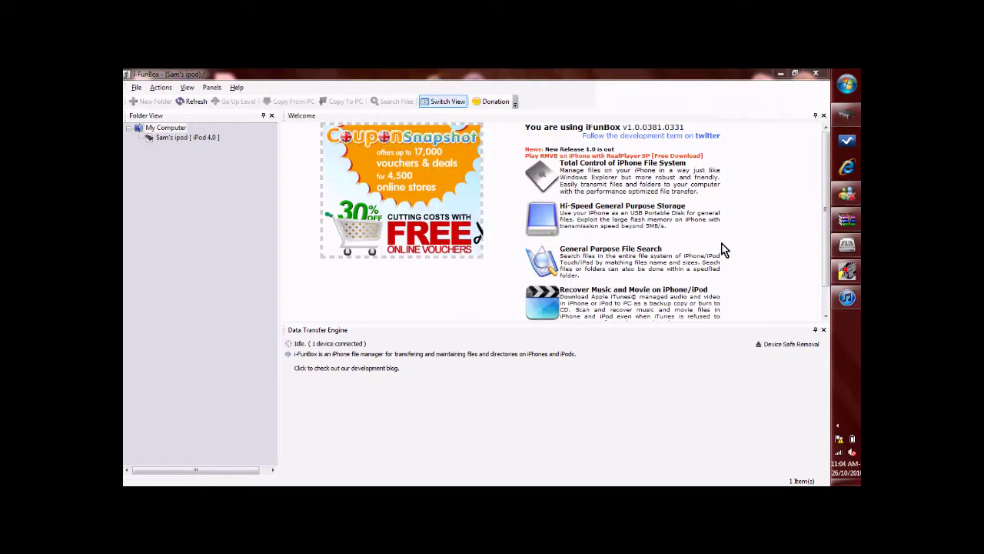
click(847, 298)
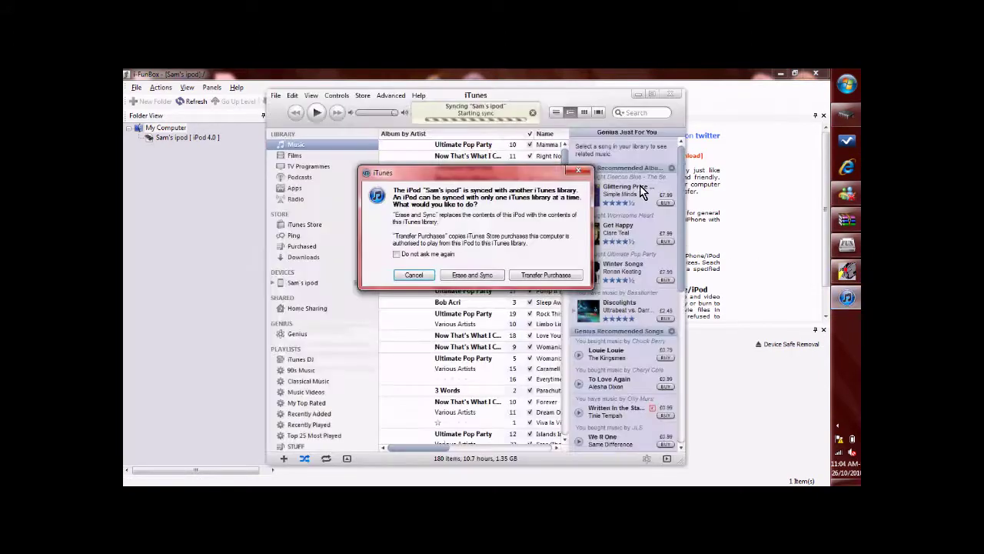
click(414, 275)
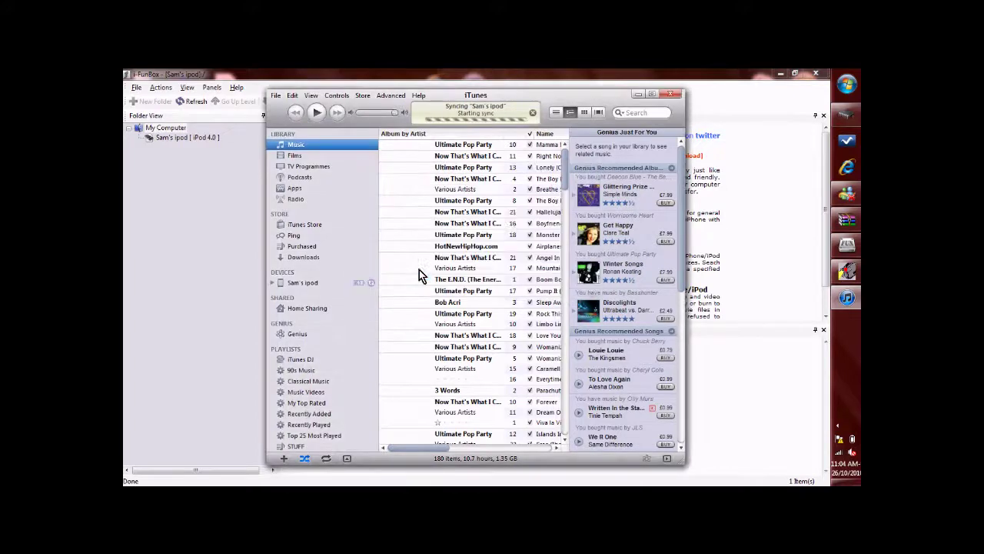
click(670, 94)
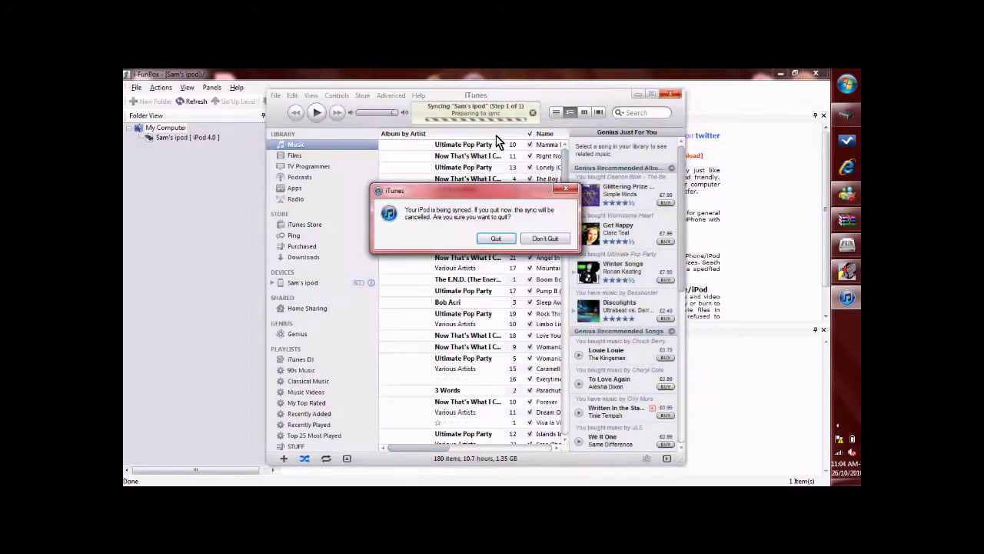
click(487, 239)
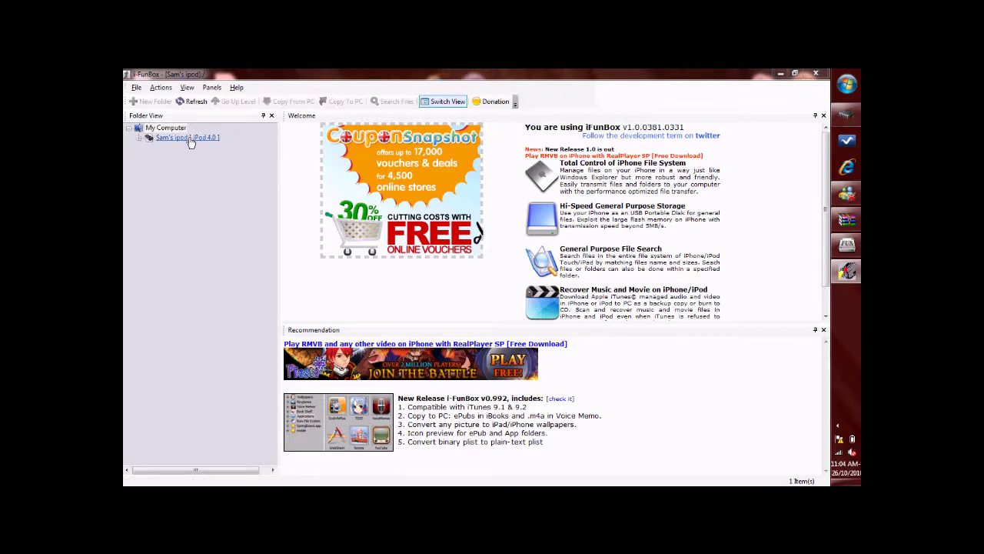
Browse the iPod's Raw File System to /System/Library/CoreServices and select SpringBoard.app.
click(187, 138)
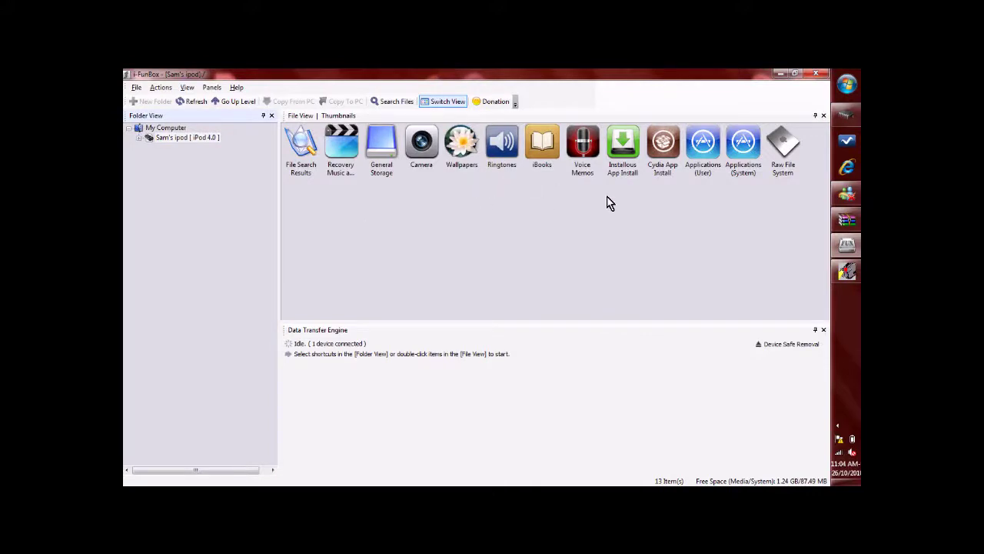
click(784, 156)
double_click(785, 156)
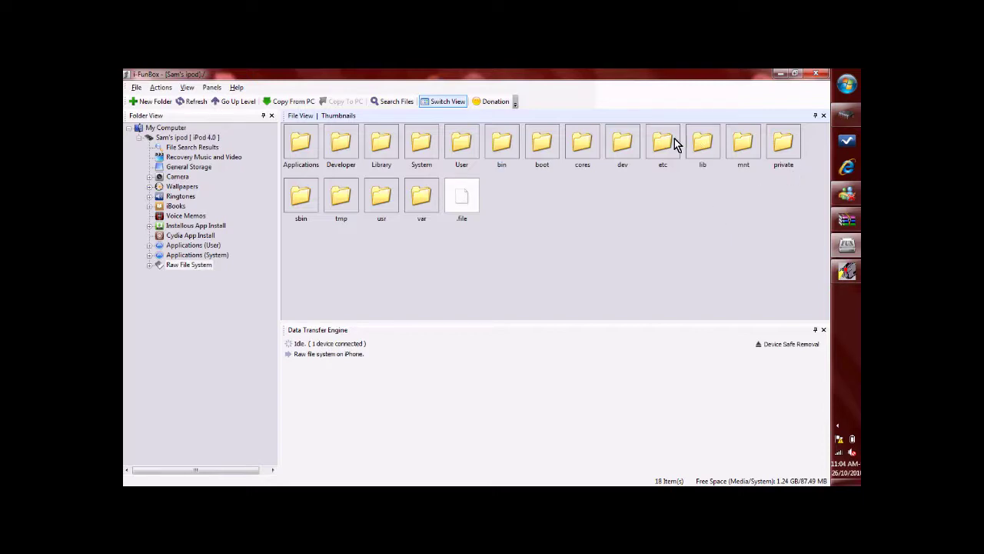
double_click(429, 150)
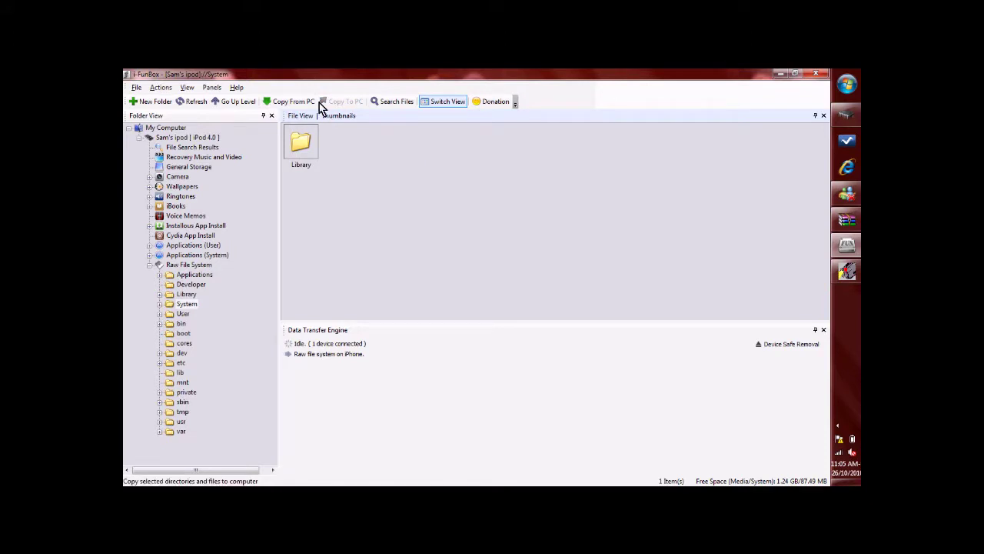
double_click(308, 146)
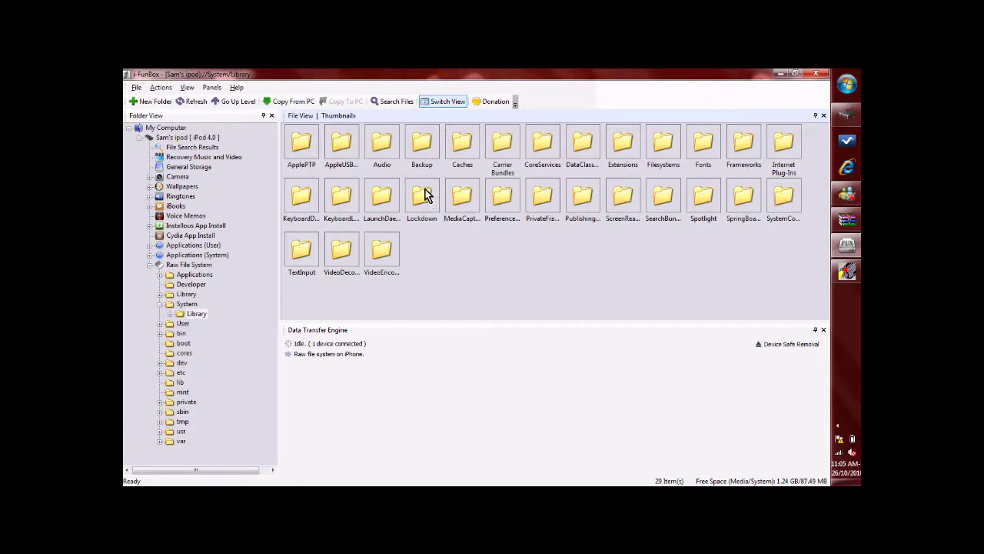
double_click(542, 153)
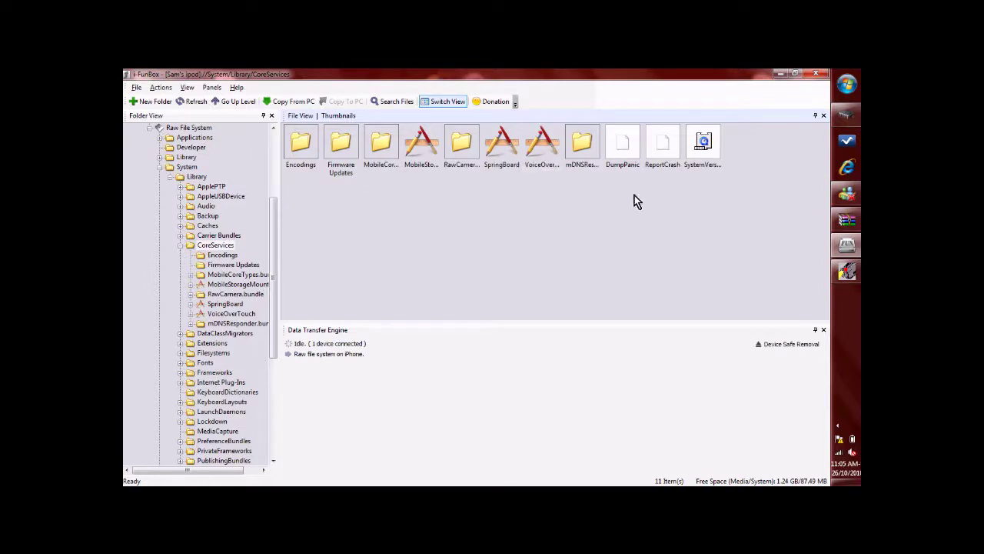
click(497, 154)
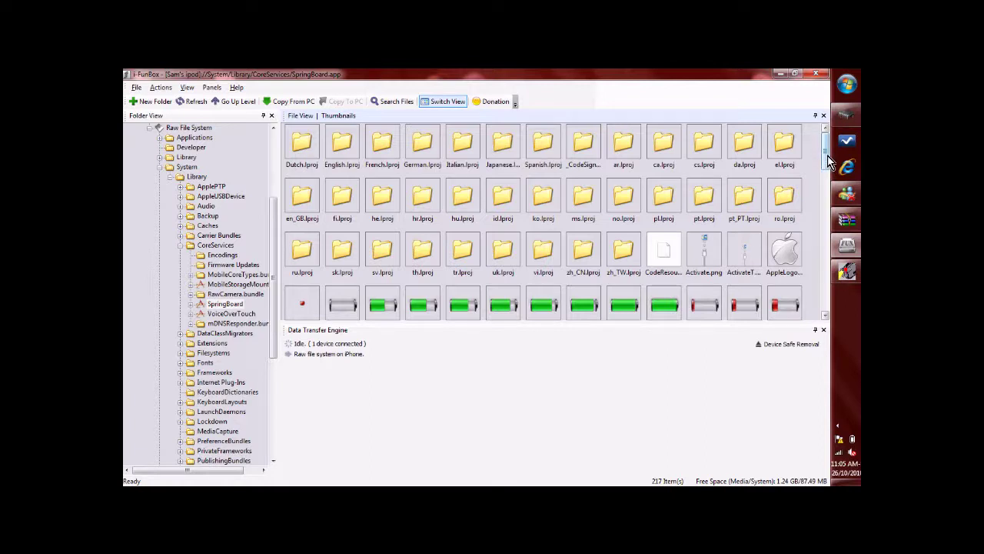
Scroll SpringBoard.app's thumbnail list down until mute.png and speaker.png are visible.
drag(829, 160, 823, 189)
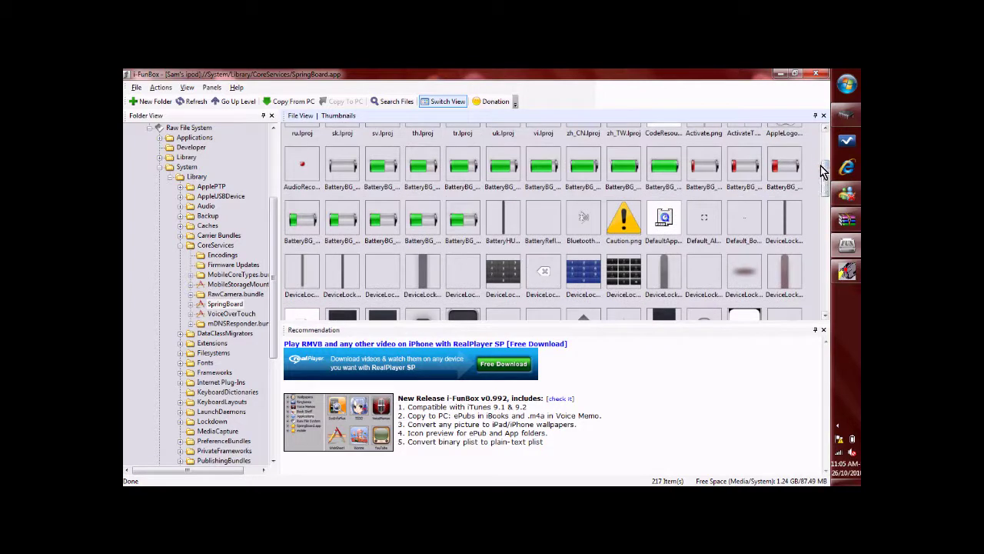
mouse_move(827, 176)
mouse_down()
mouse_move(826, 158)
mouse_move(826, 182)
mouse_up()
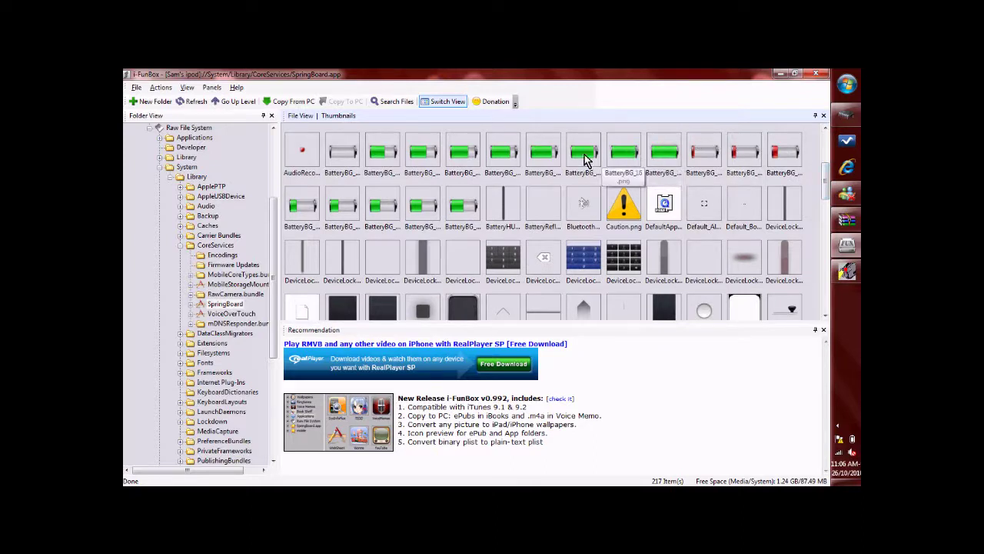
click(824, 174)
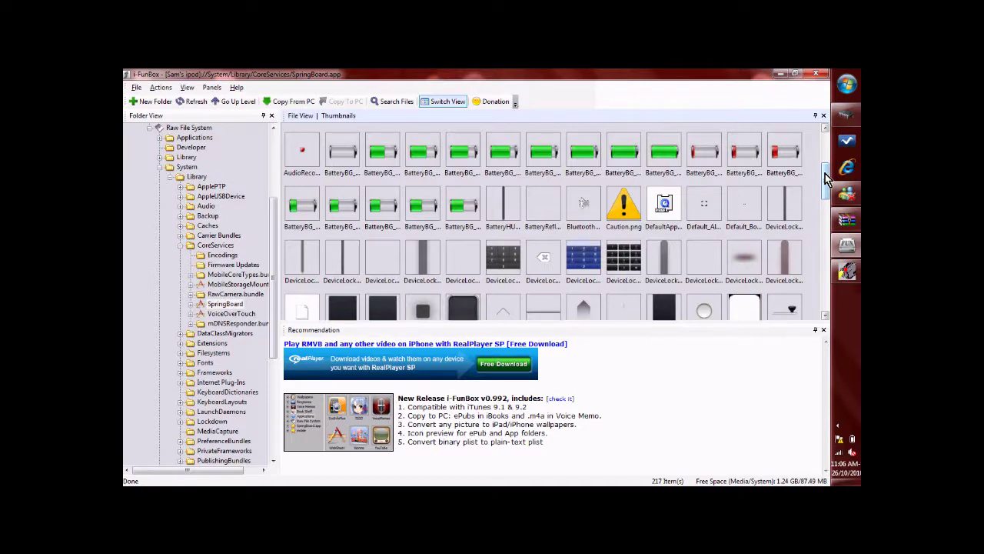
drag(825, 179, 826, 308)
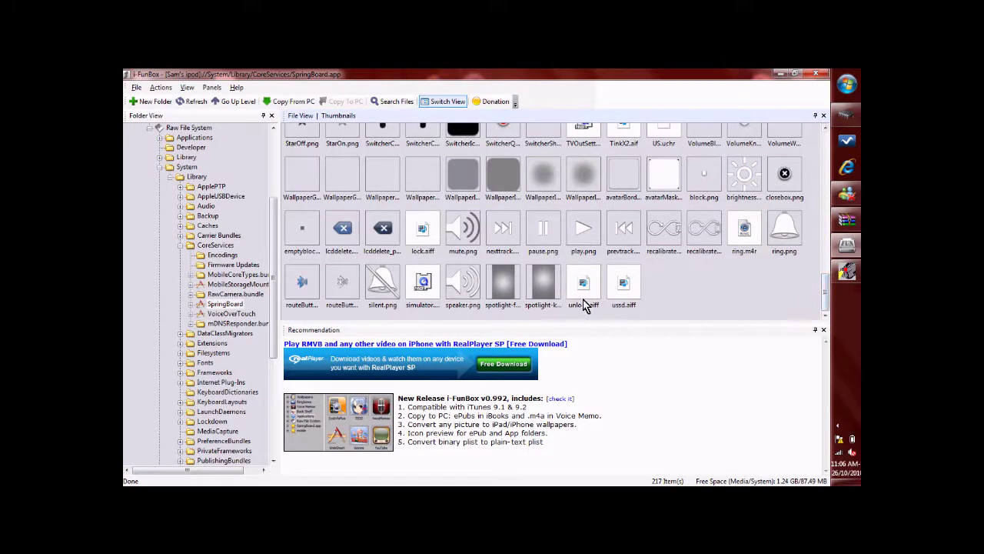
Copy mute.png from the iPod to the Desktop with Copy To PC.
click(454, 231)
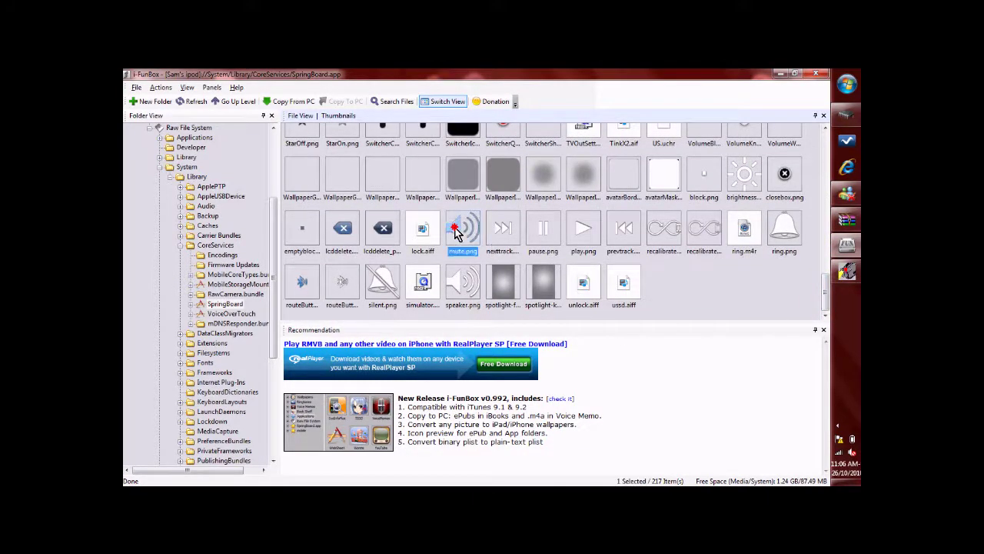
right_click(454, 228)
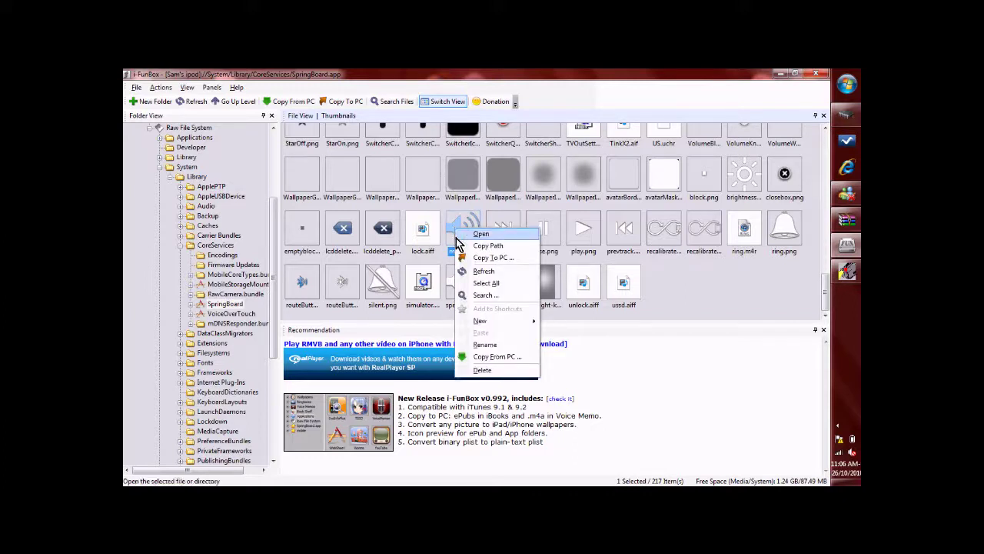
click(505, 261)
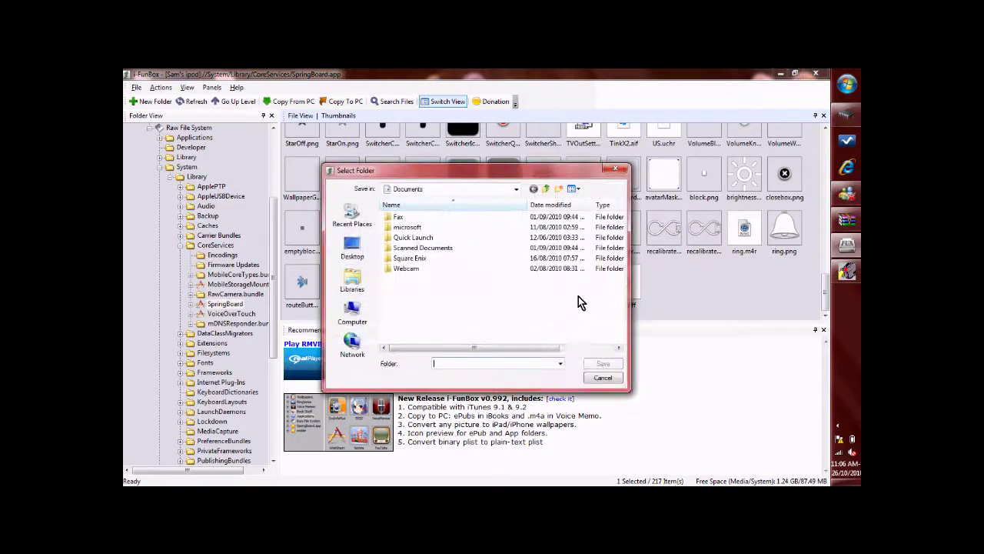
click(352, 255)
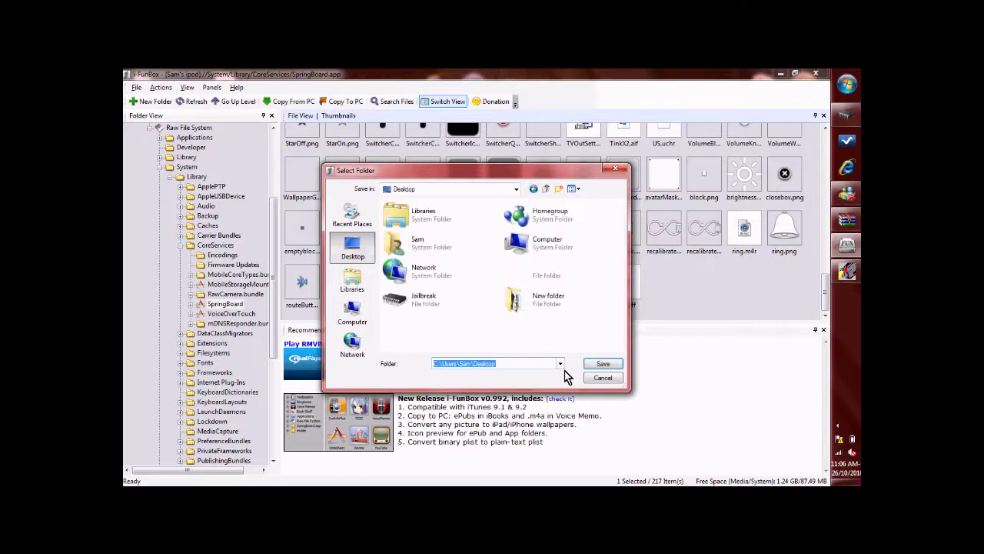
click(600, 363)
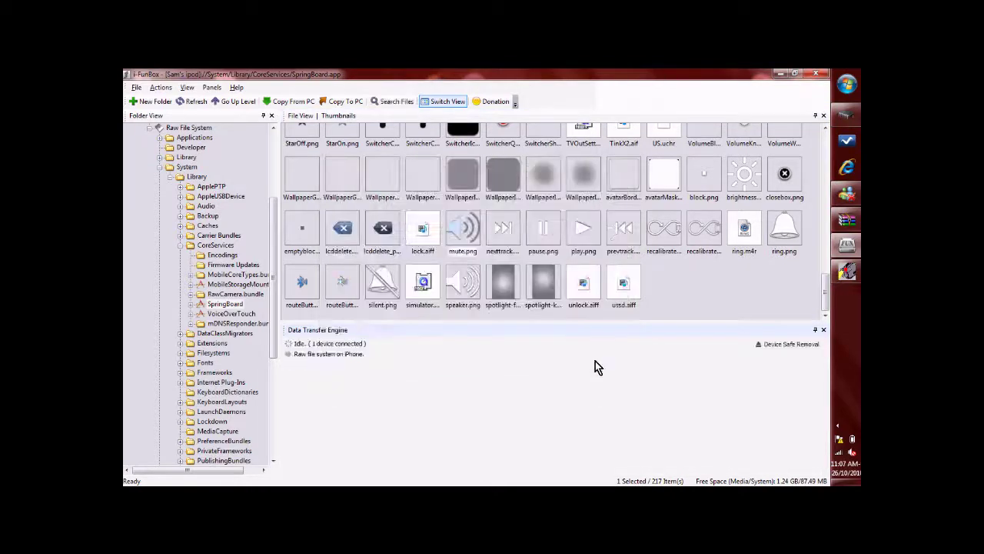
Copy speaker.png to the Desktop too, then minimize and restore iFunBox to verify.
click(473, 282)
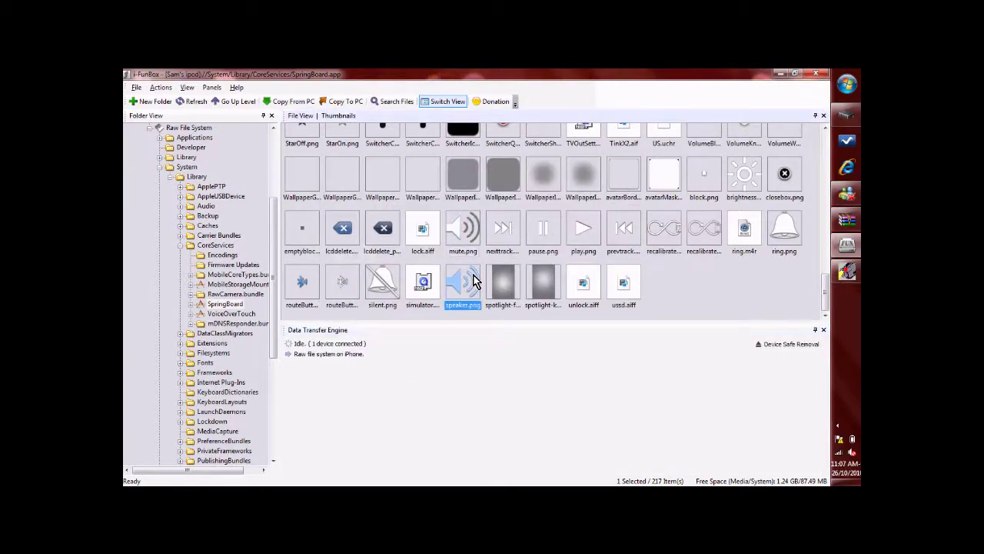
right_click(473, 281)
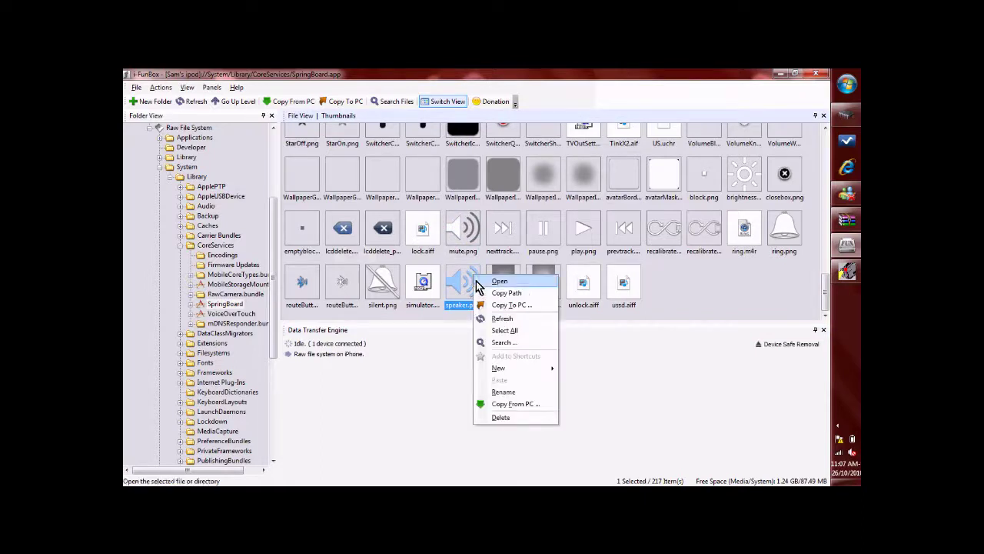
click(511, 304)
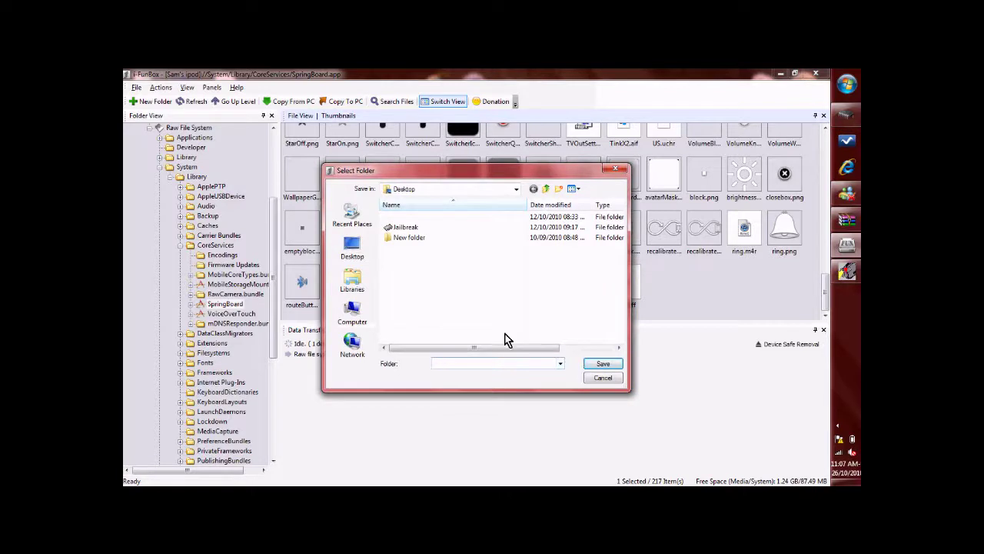
click(363, 254)
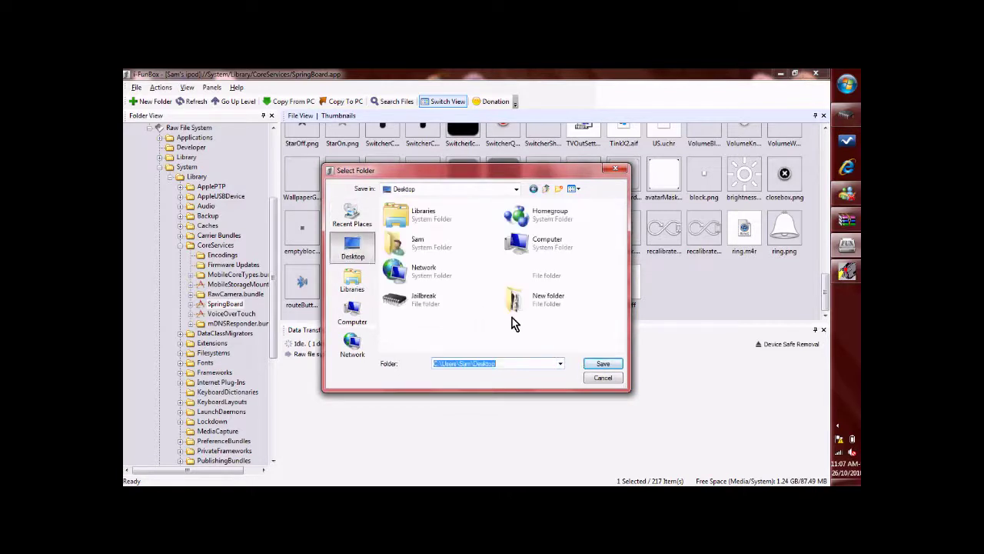
click(596, 366)
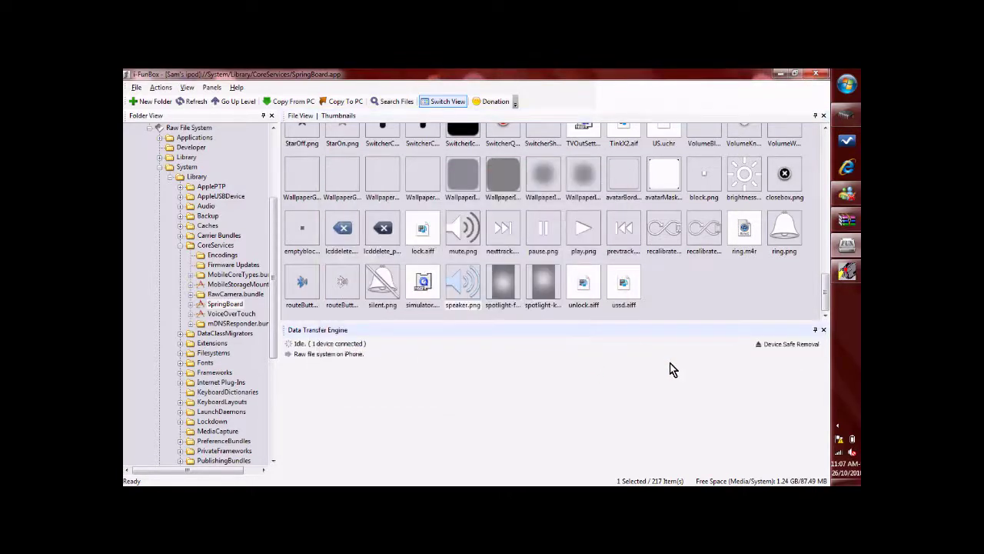
click(780, 74)
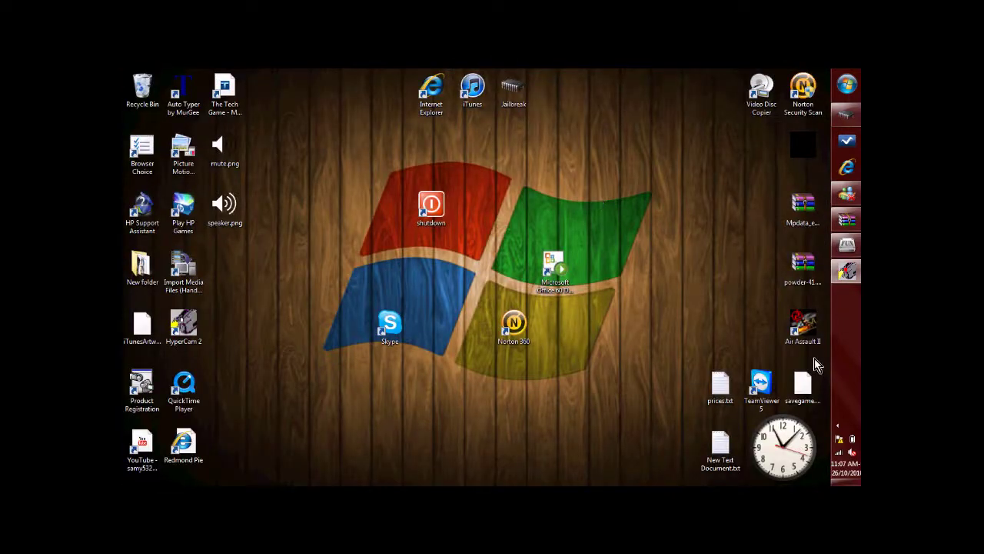
click(847, 245)
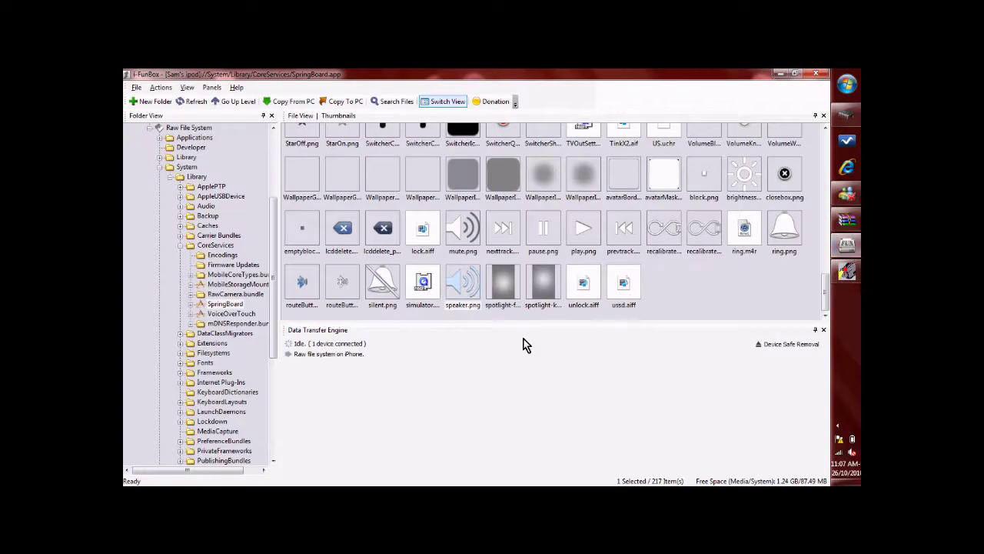
Delete speaker.png and mute.png from SpringBoard.app, confirming each, leaving 215 items.
right_click(460, 282)
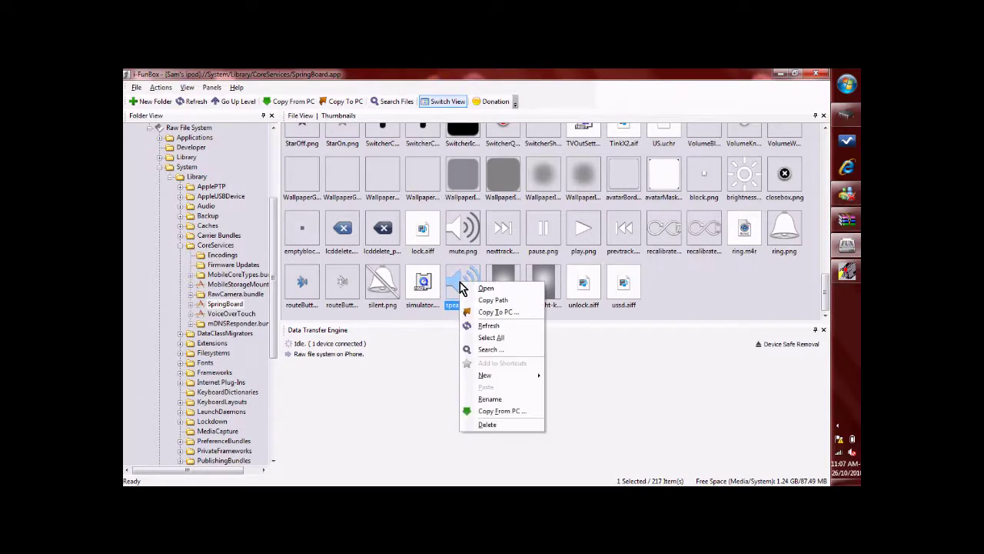
click(487, 425)
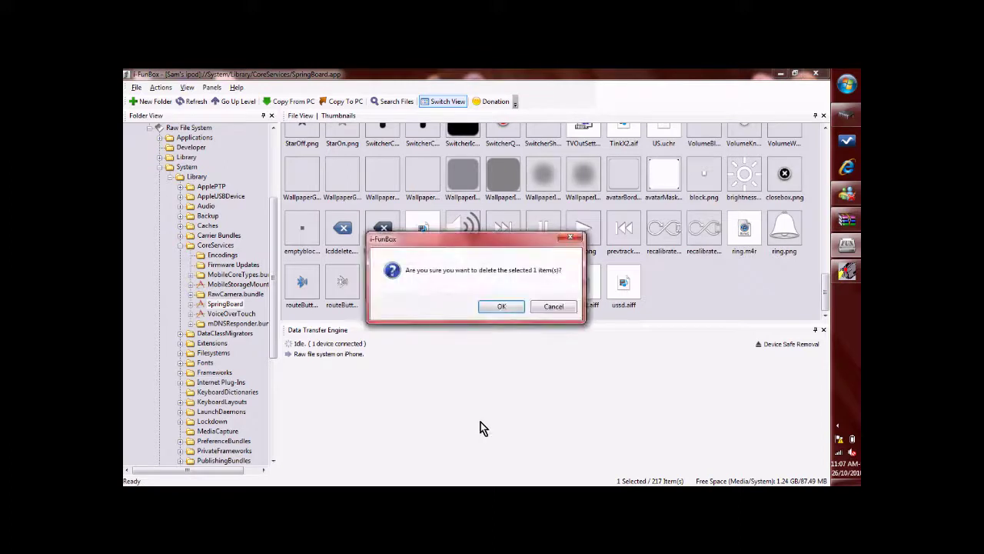
click(502, 306)
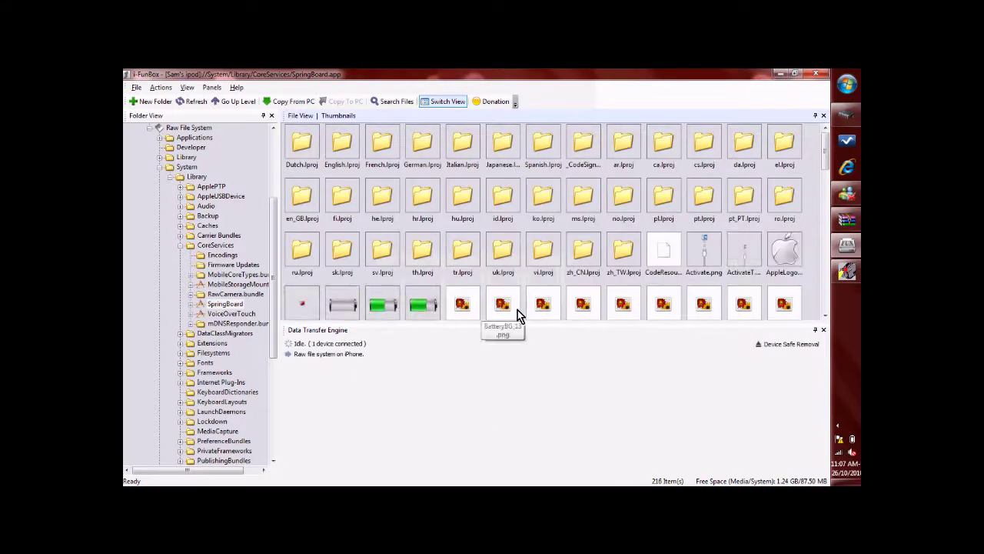
drag(826, 157, 817, 289)
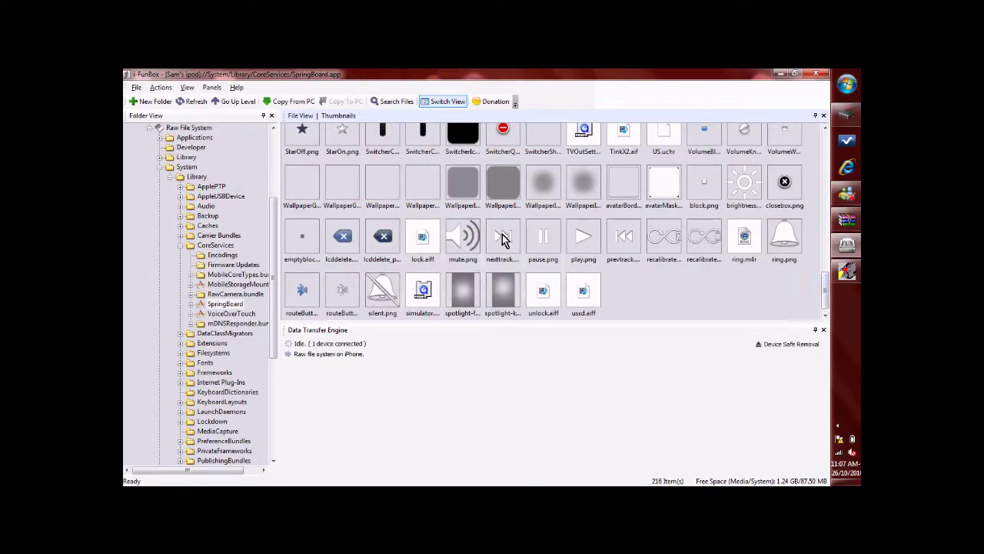
right_click(472, 242)
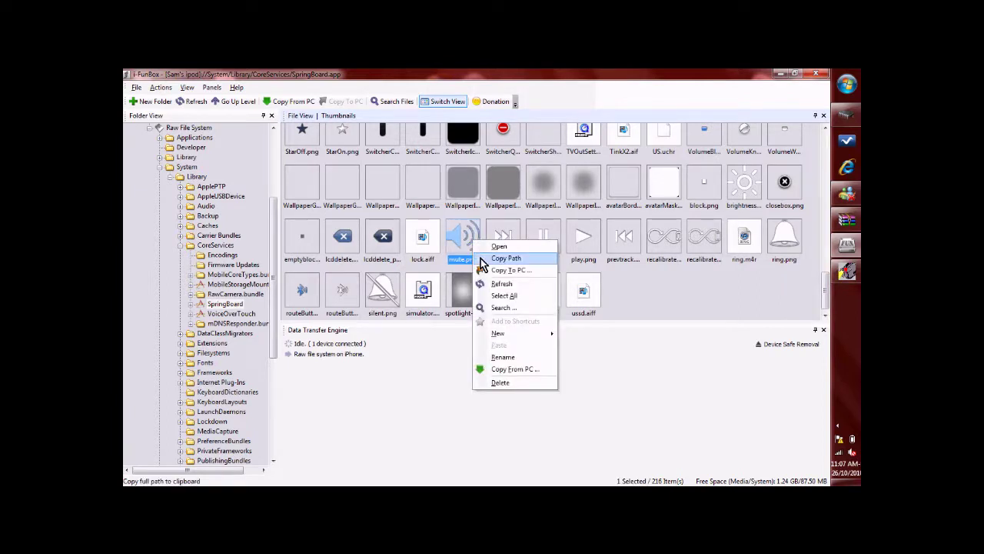
click(500, 382)
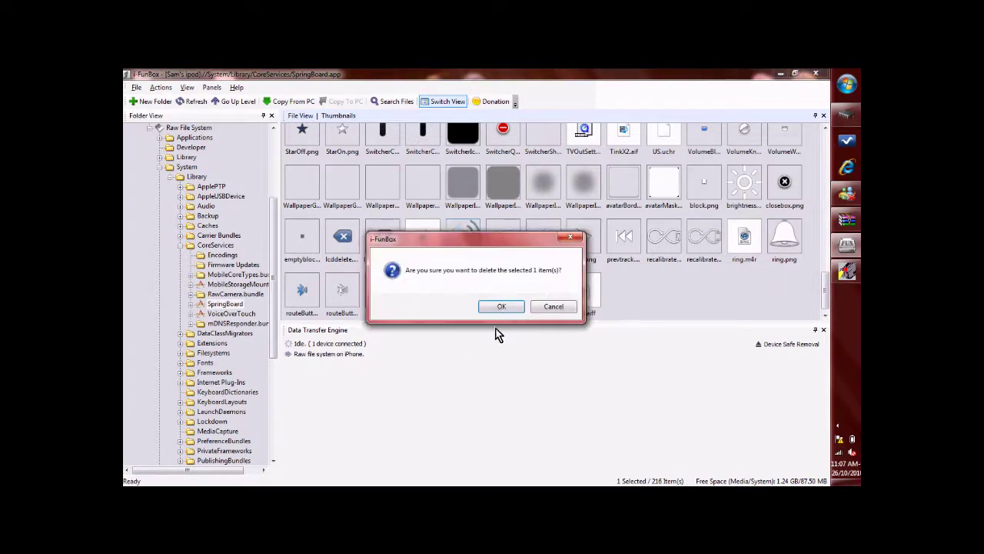
click(499, 307)
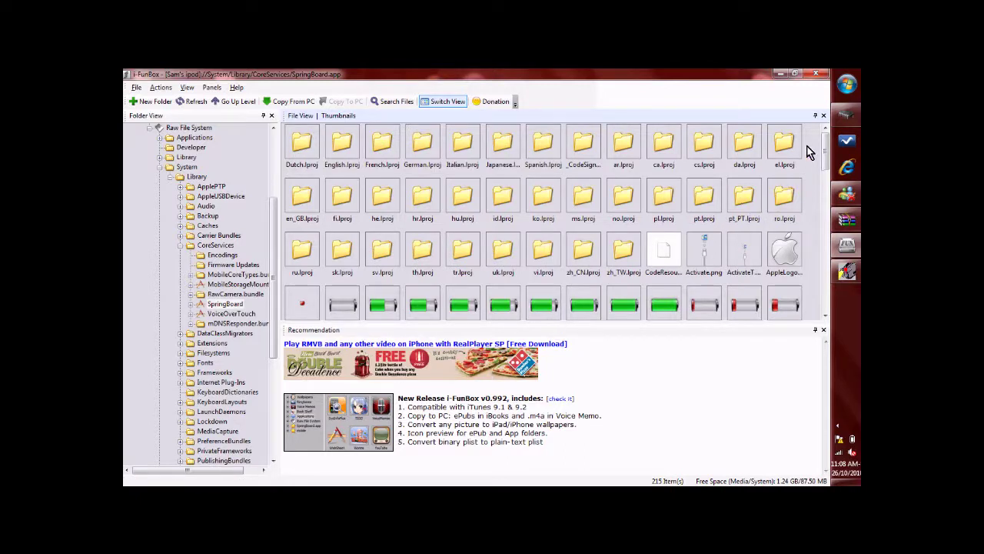
drag(824, 159, 827, 224)
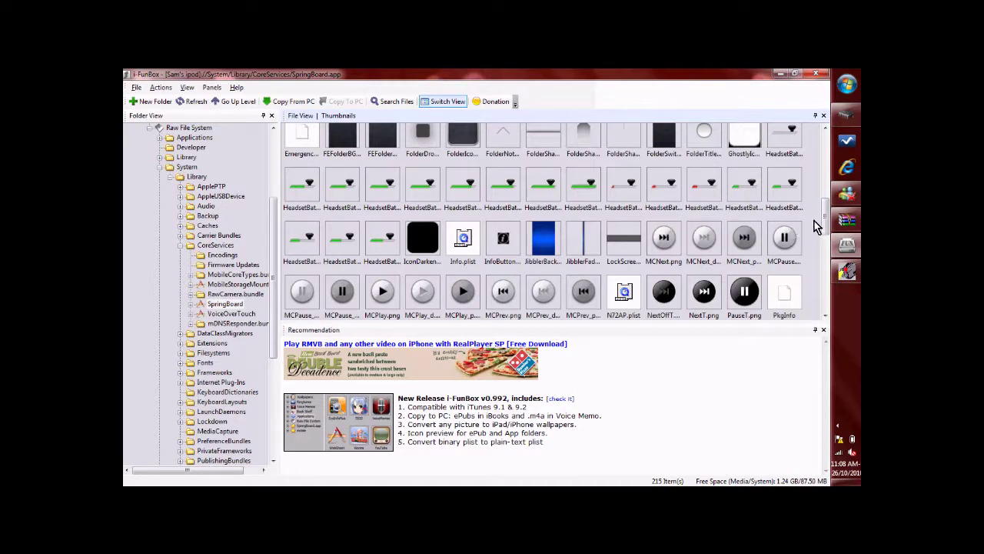
drag(824, 226, 825, 198)
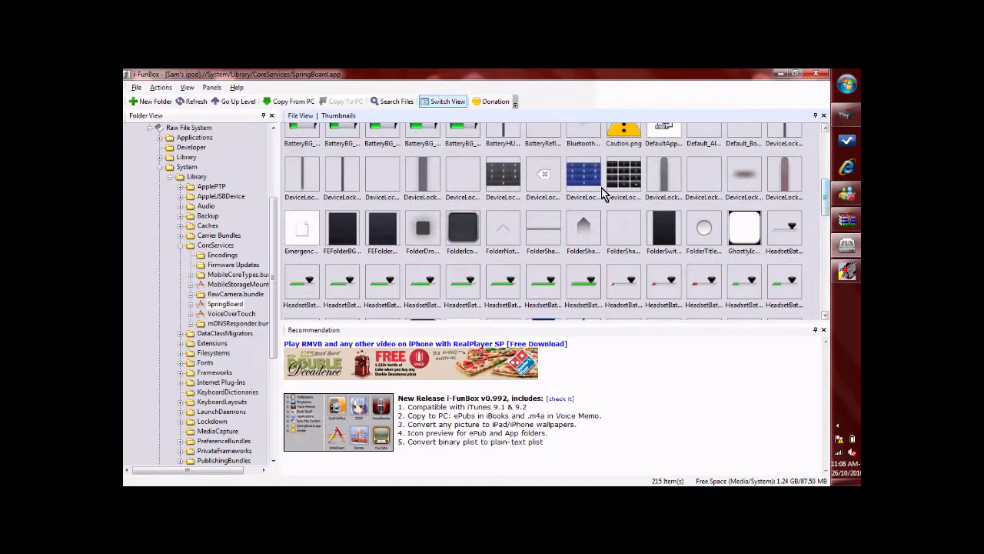
click(467, 240)
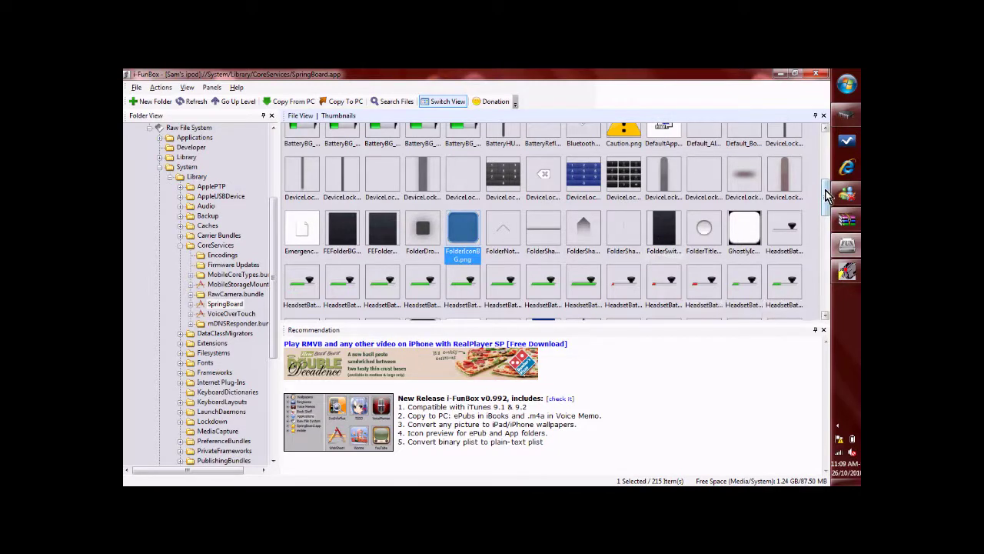
drag(825, 194, 837, 231)
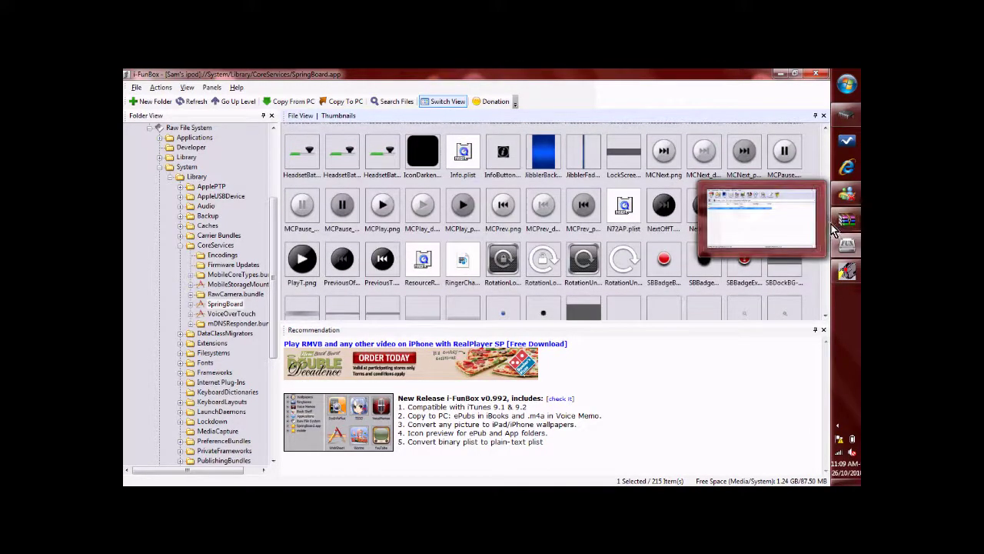
scroll(825, 223, up, 1)
drag(826, 223, 800, 135)
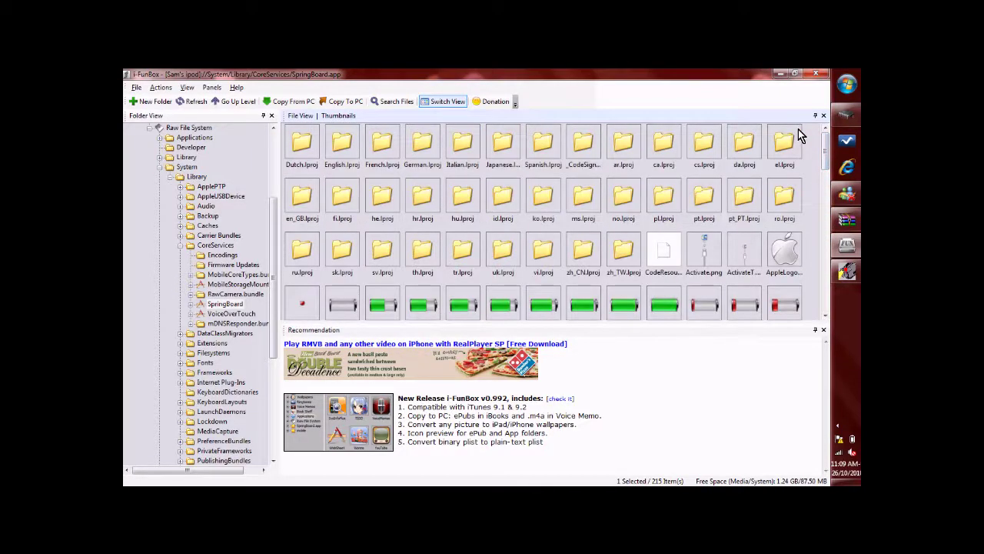